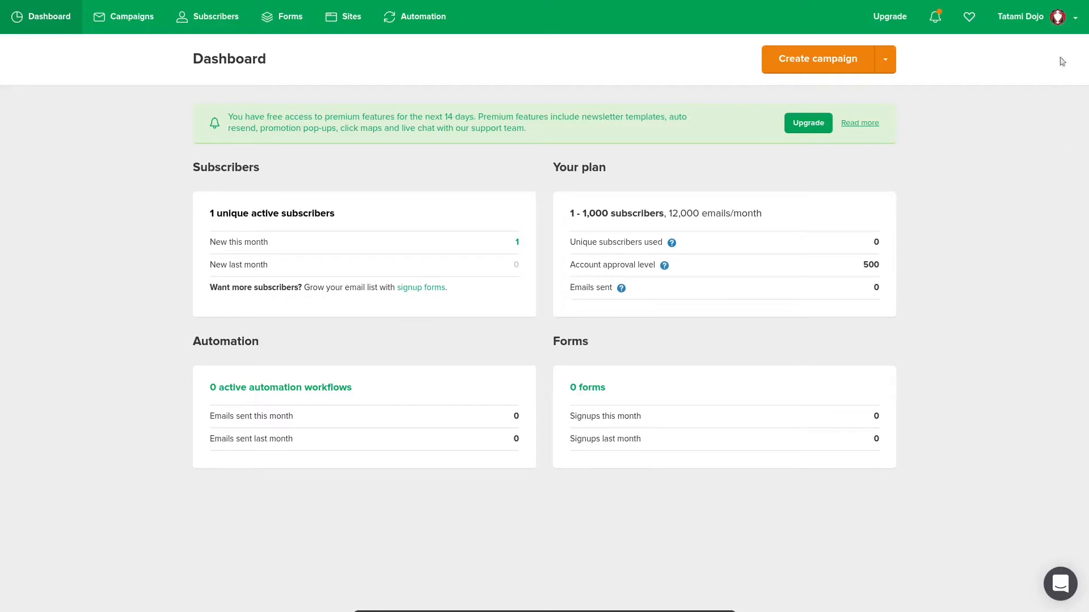
Open the account settings and review the company profile's organization information, time zone and MailerLite logo option
left_click(1076, 19)
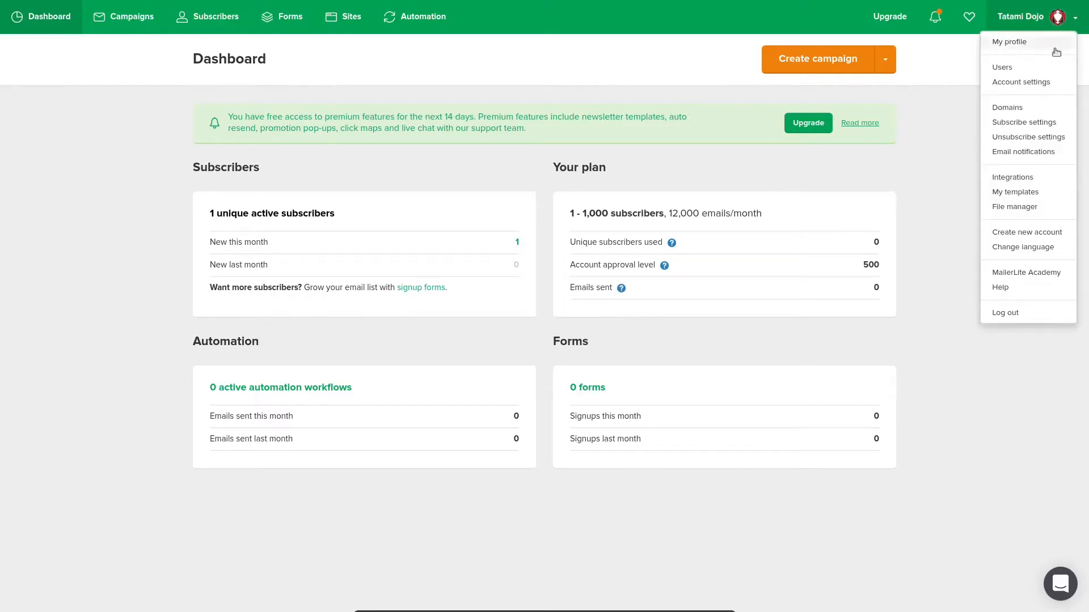
left_click(1029, 86)
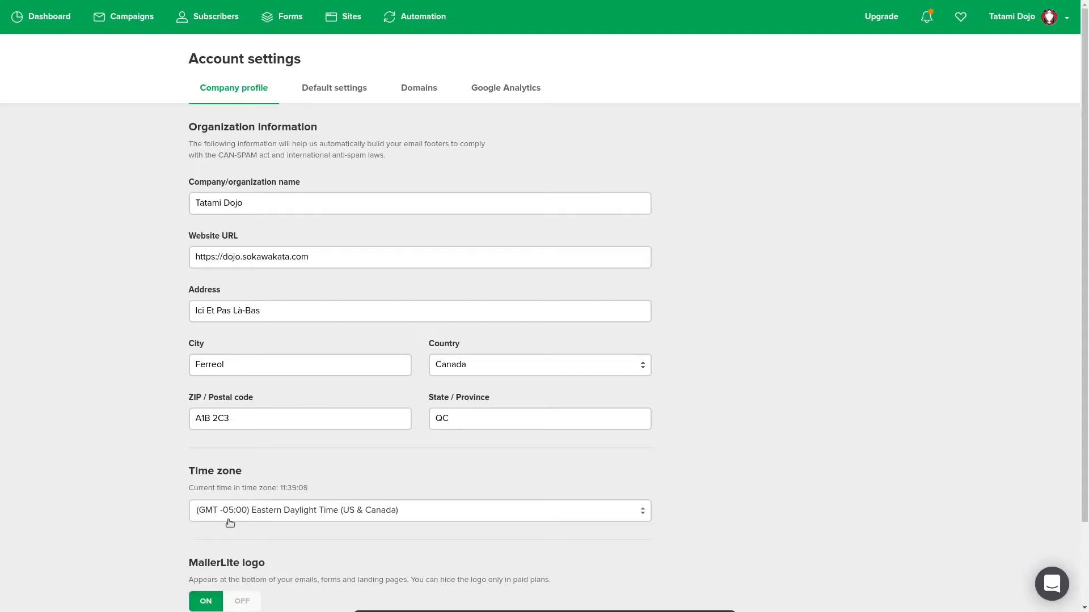
scroll(229, 523, "down", 2)
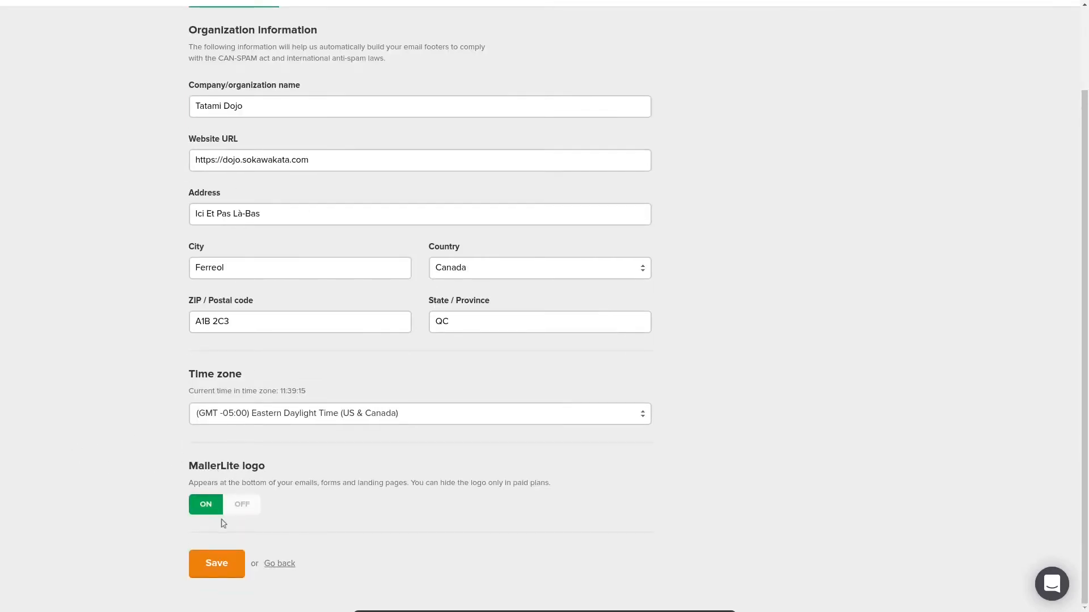
scroll(242, 508, "up", 2)
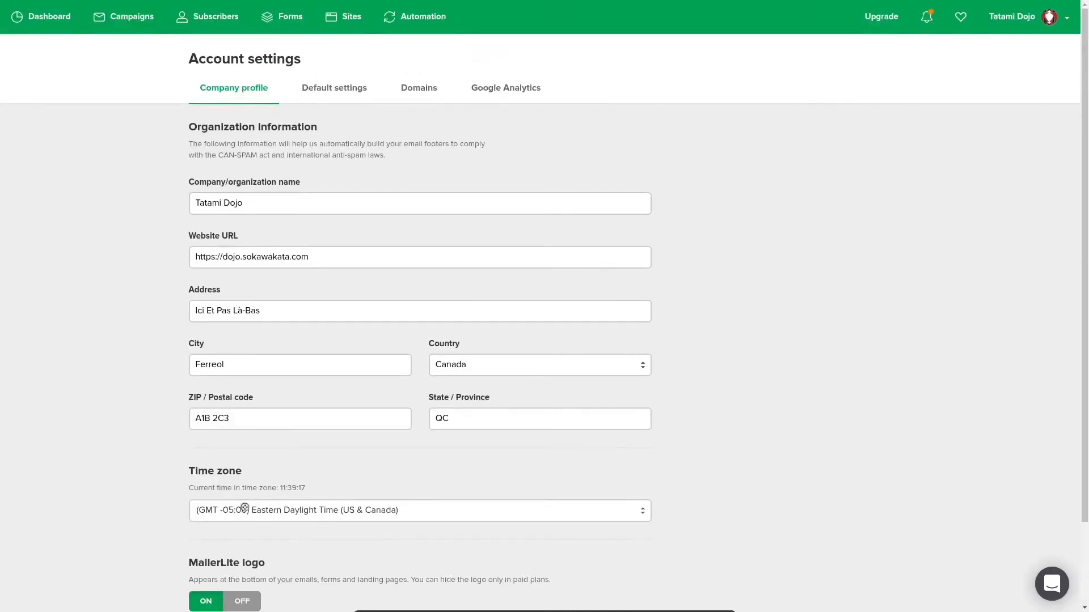
scroll(244, 511, "down", 2)
scroll(185, 506, "up", 2)
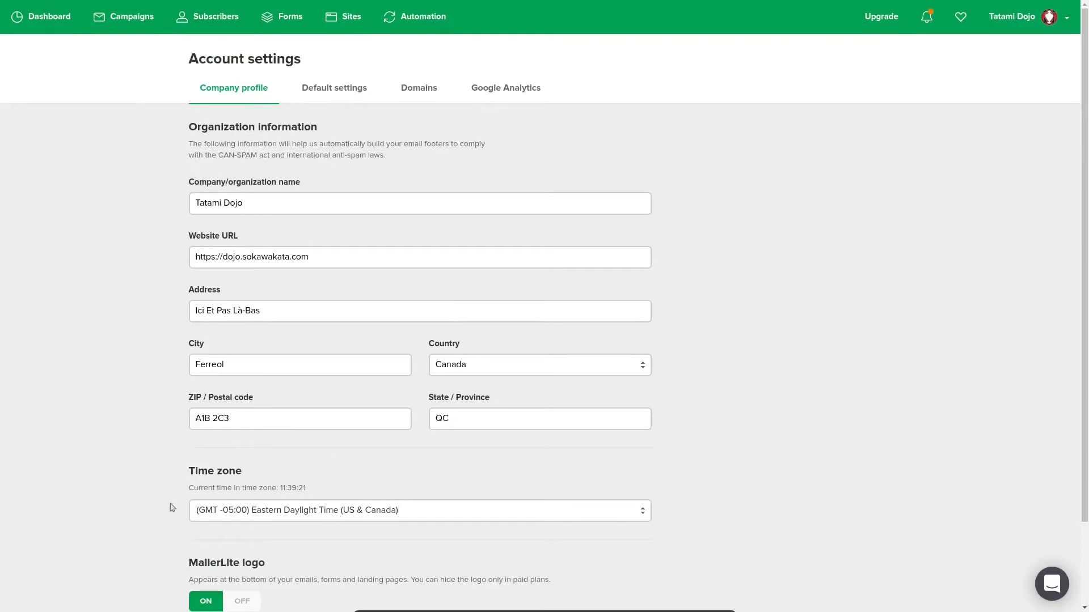
In the default settings, check the default sender's name and email, and enable showing the recipient's name in the 'To' field
left_click(328, 89)
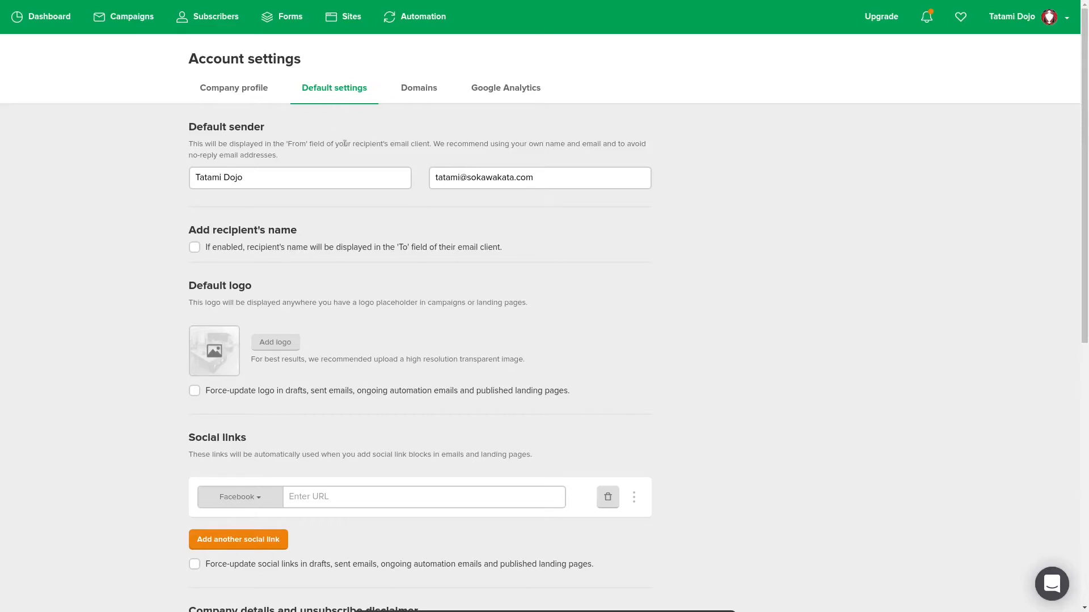
left_click_drag(280, 178, 154, 177)
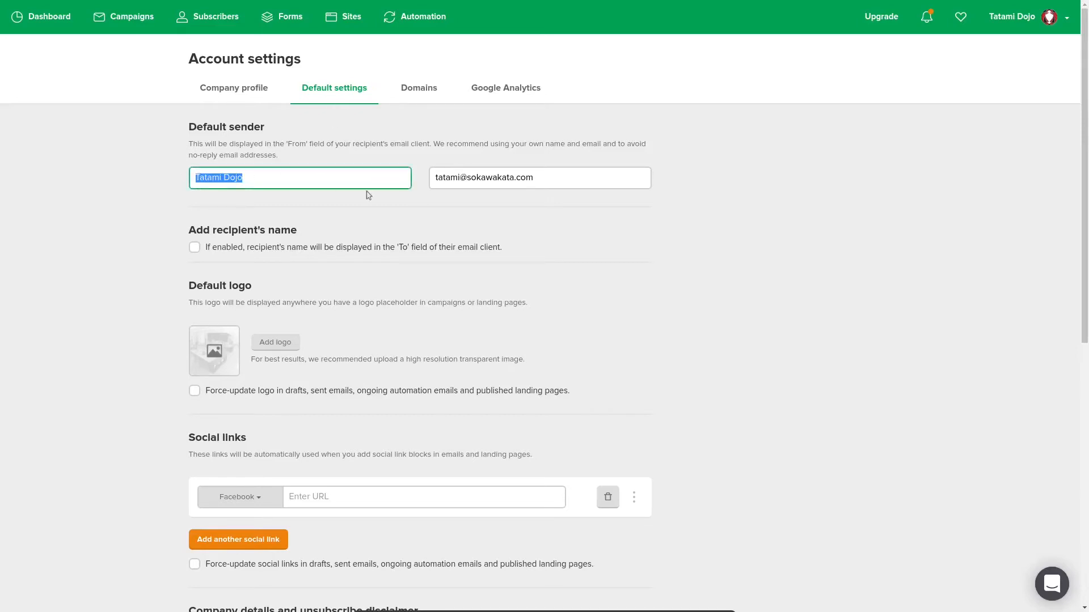
triple_click(562, 177)
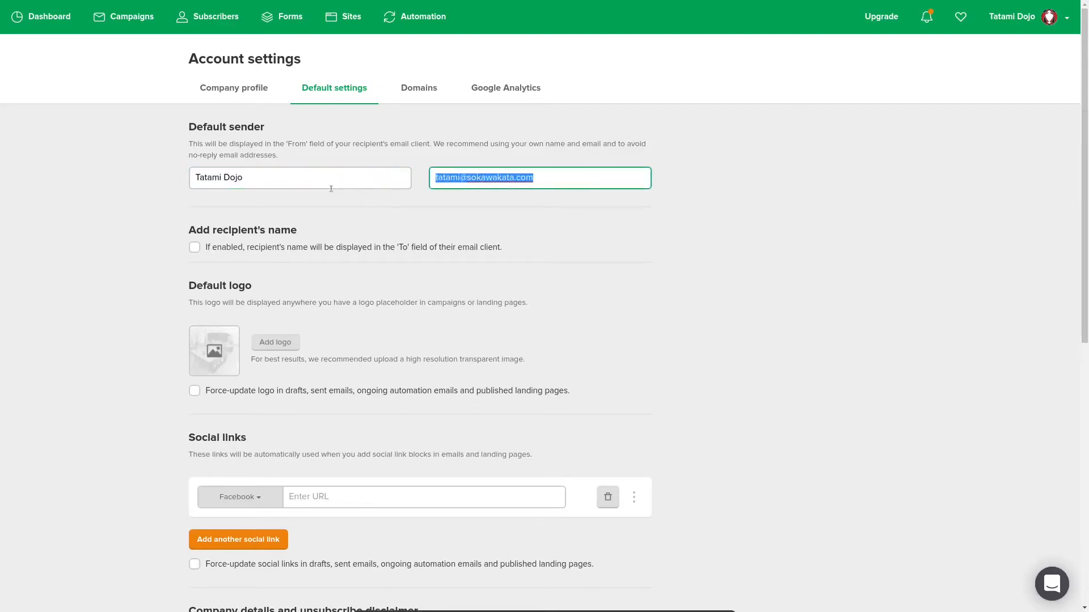
left_click(268, 178)
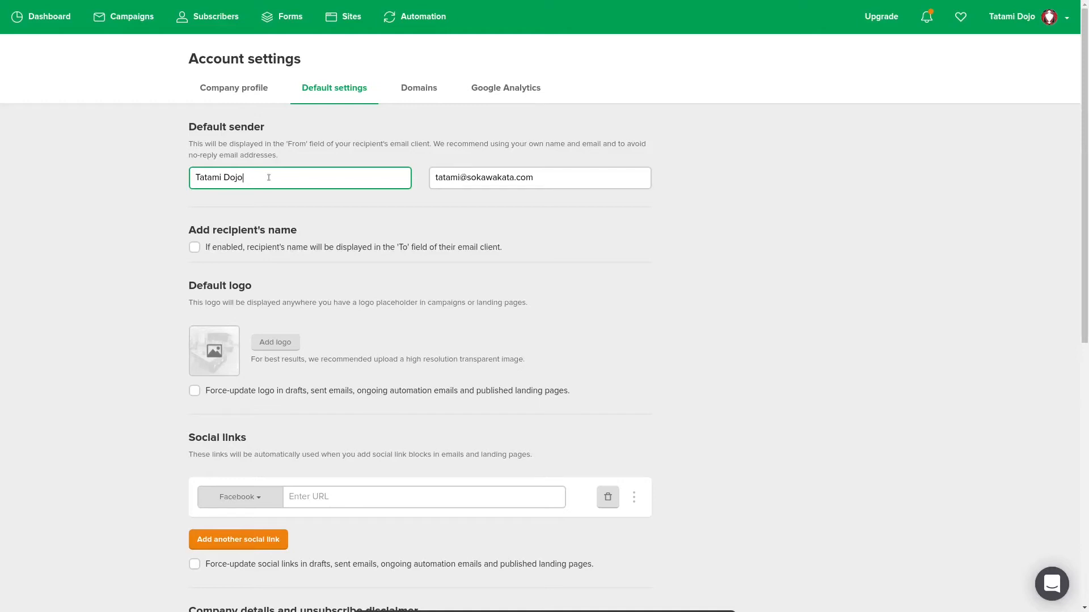
key("Tab")
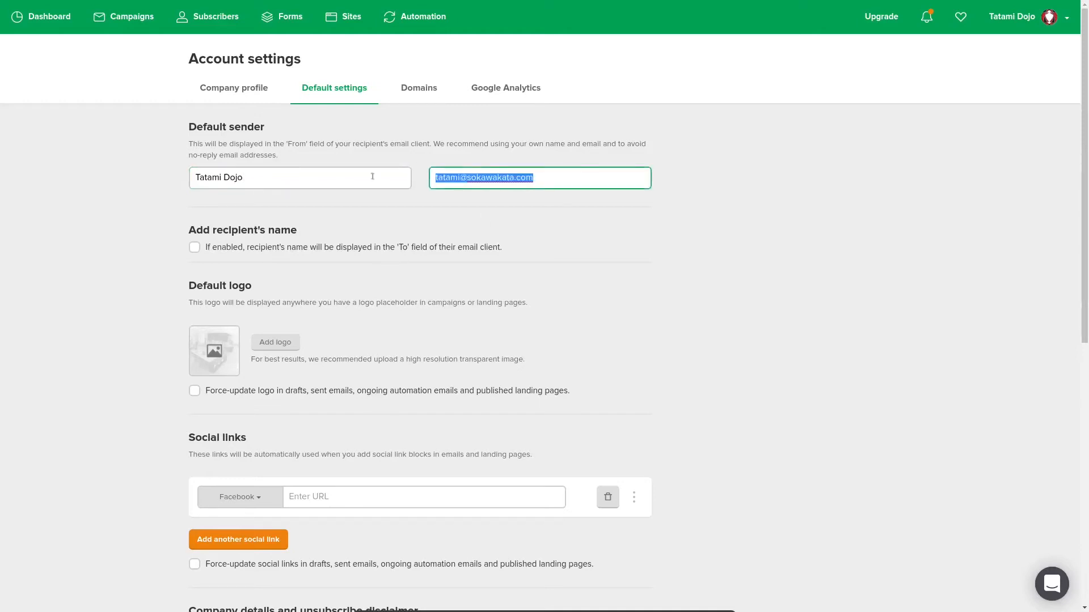
left_click(193, 251)
Upload the SokaWakataFavIconxWhiteBorder image to the file manager and select it as the default logo
scroll(218, 316, "down", 1)
scroll(218, 316, "down", 2)
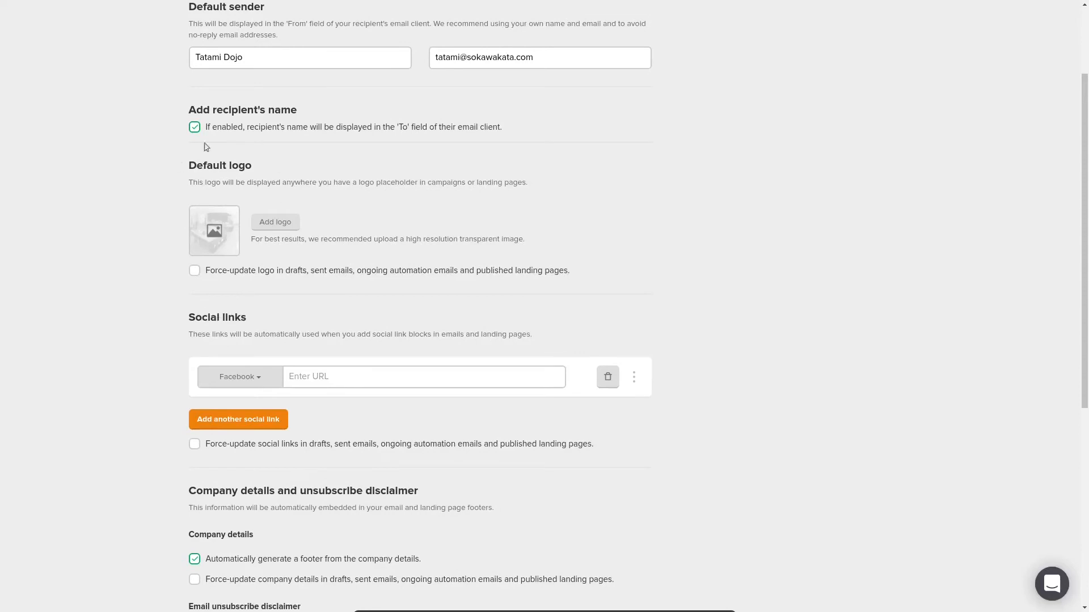
left_click(267, 223)
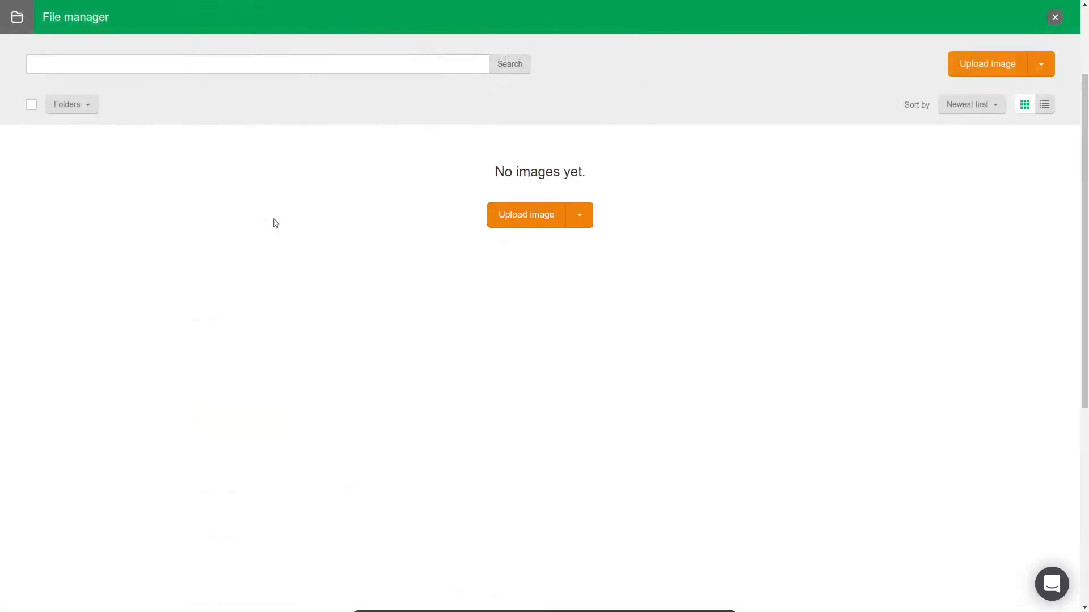
left_click(526, 221)
left_click(453, 263)
left_click(451, 253)
left_click(745, 479)
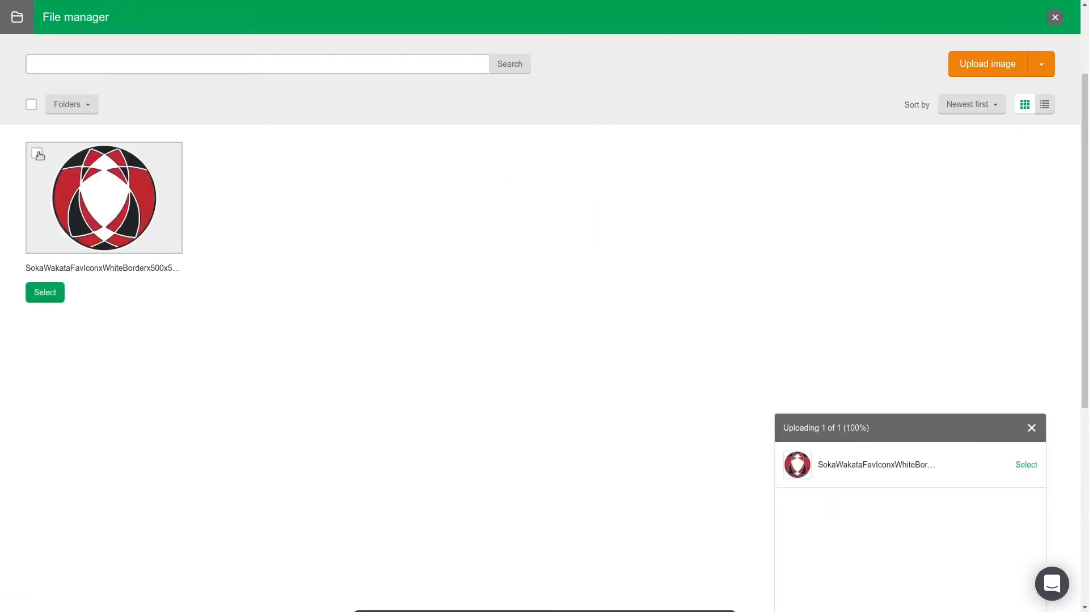
left_click(45, 293)
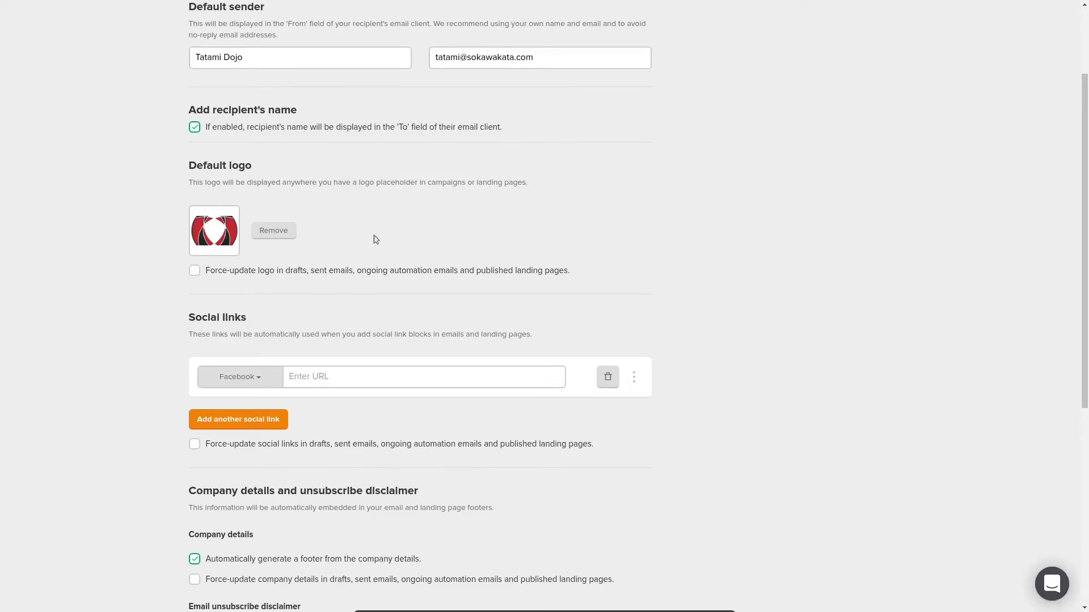
scroll(374, 239, "down", 4)
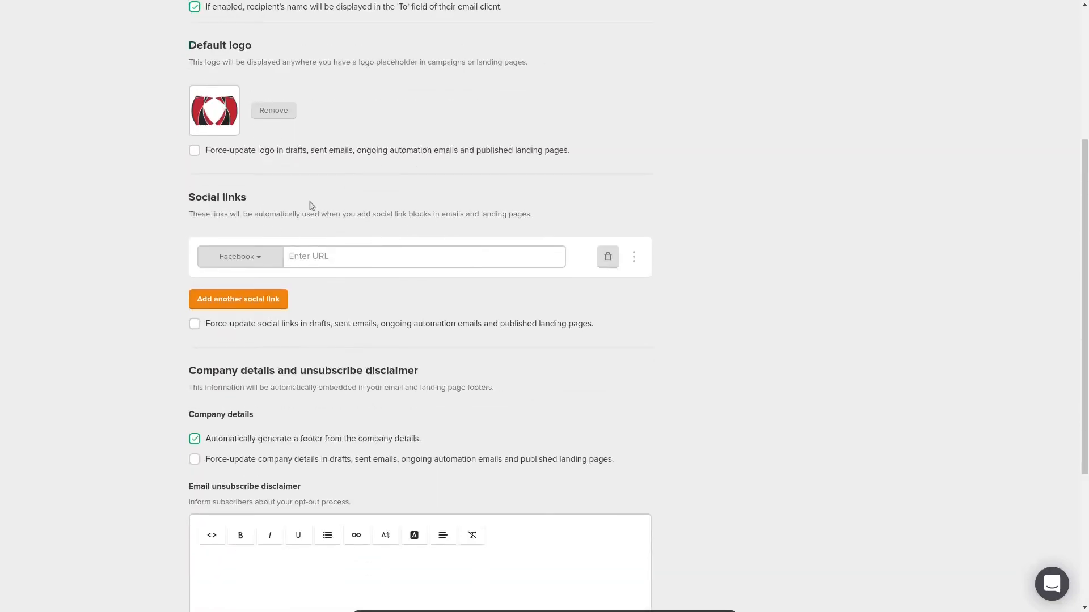
scroll(310, 206, "up", 5)
scroll(244, 352, "down", 2)
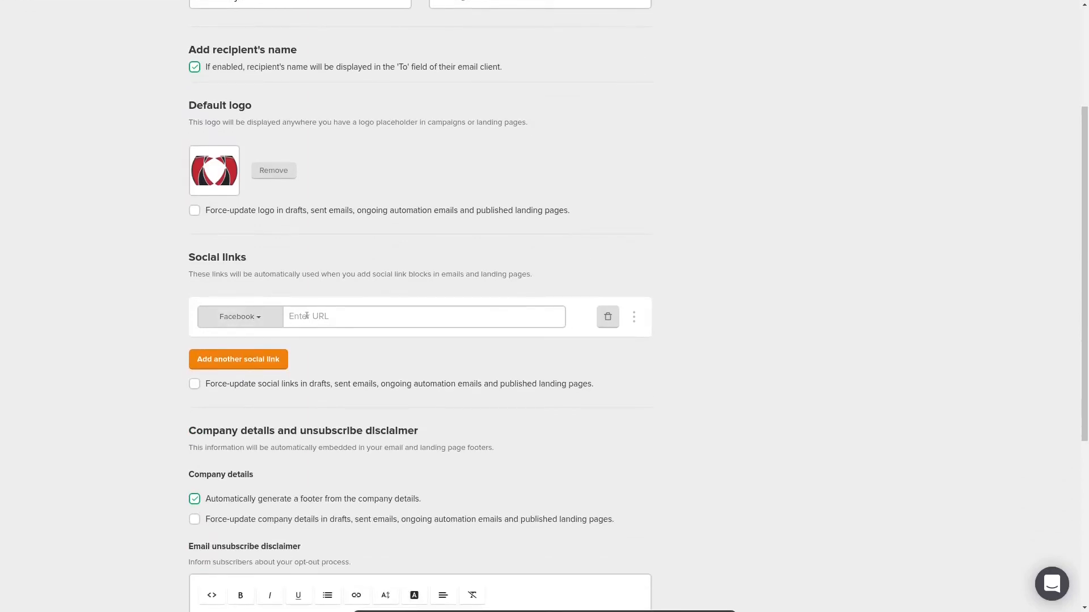
left_click(258, 321)
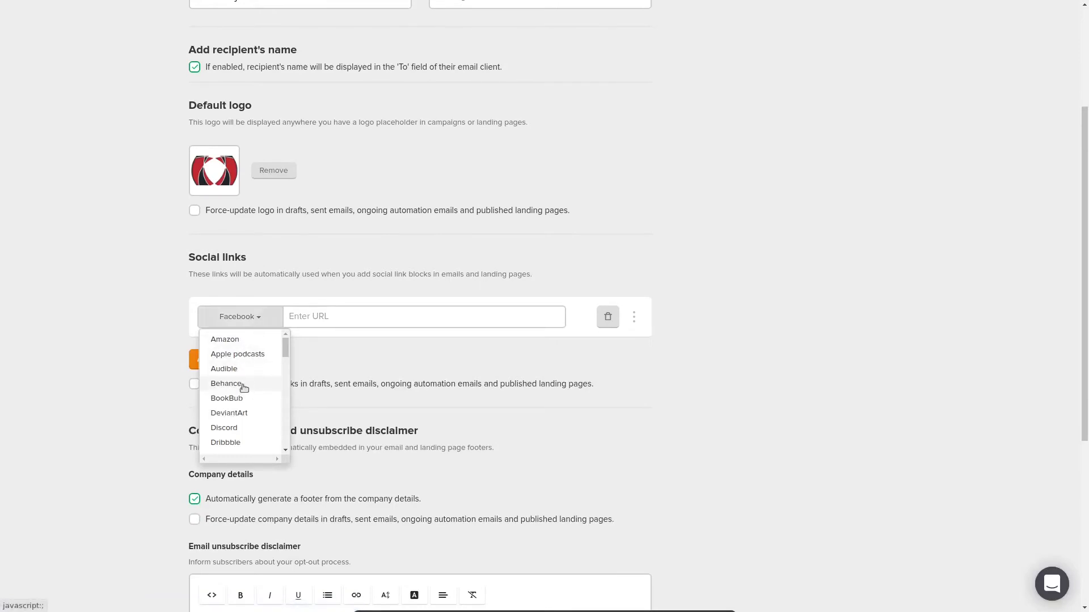
scroll(239, 422, "down", 3)
scroll(239, 423, "down", 3)
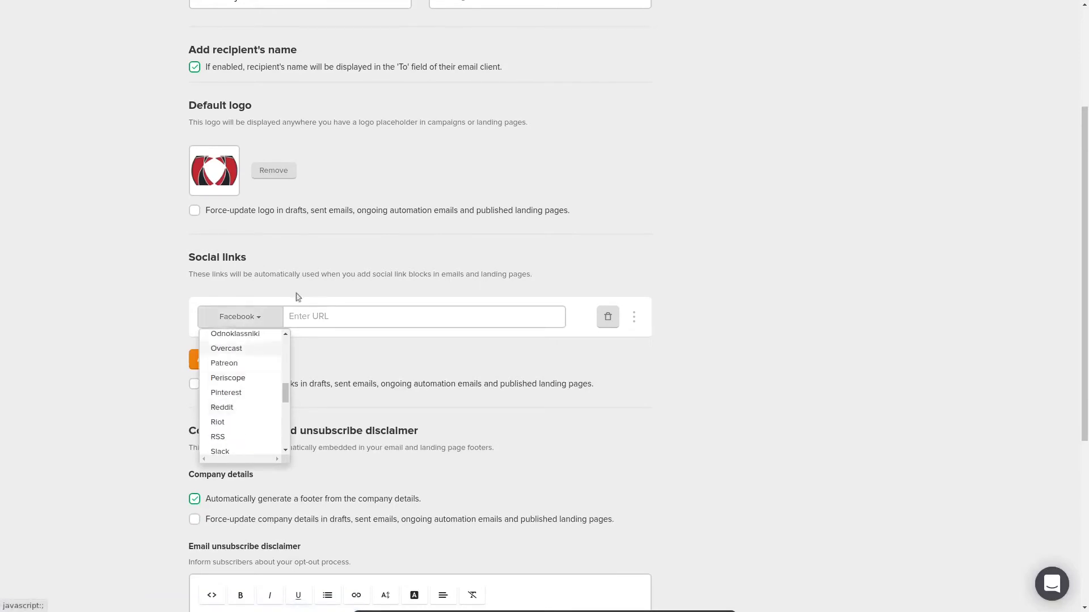
left_click(299, 272)
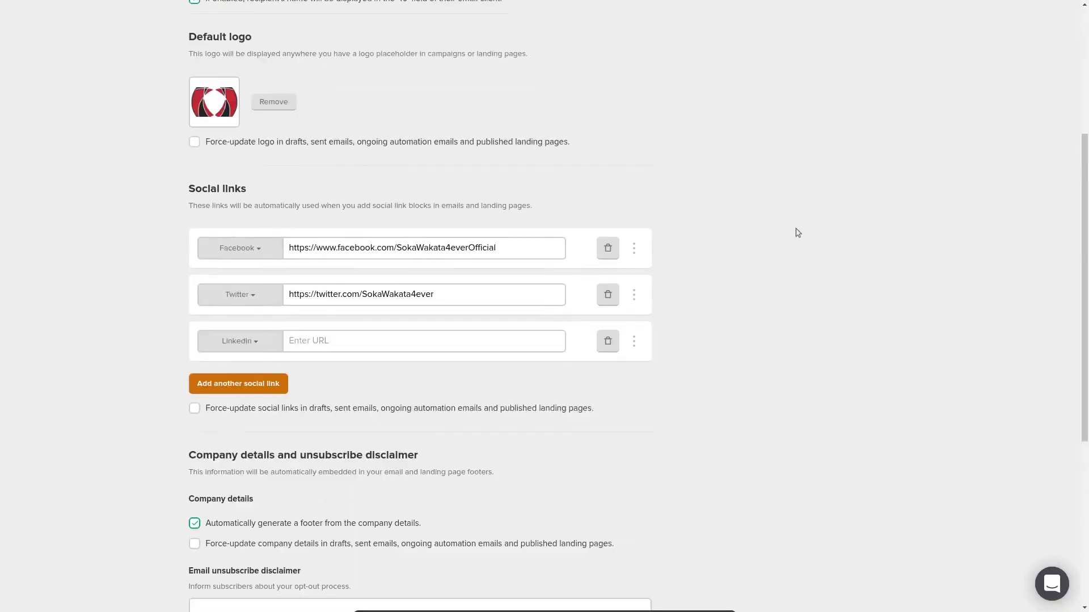
Enter a French email unsubscribe disclaimer beginning "Merci de vous être abonné.e à notre lettre de nouvelles" and explaining how to unsubscribe
scroll(796, 233, "down", 5)
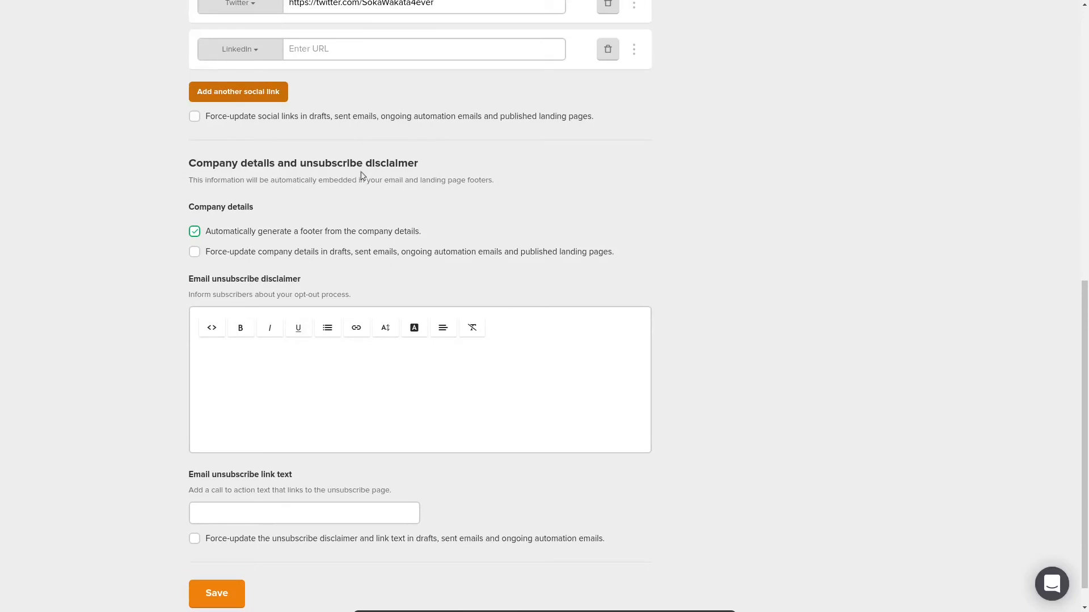
left_click(216, 356)
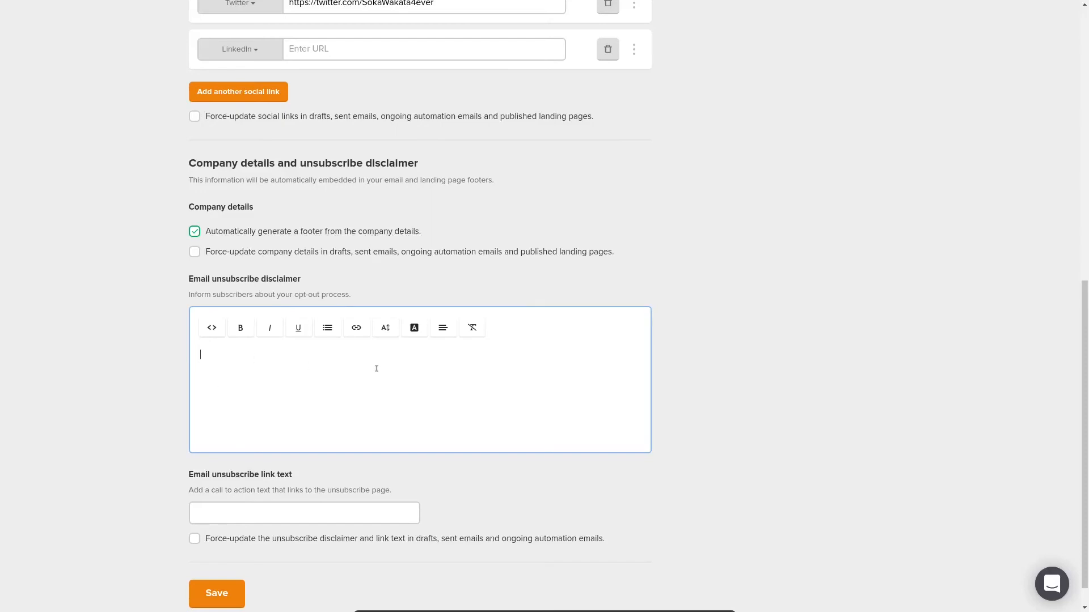
scroll(566, 386, "up", 10)
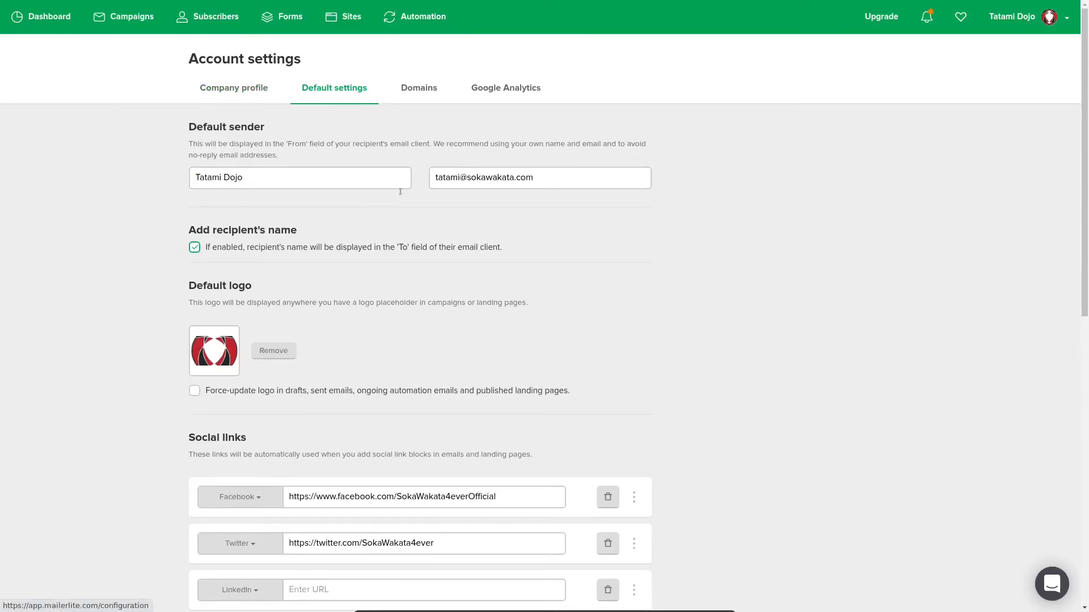
scroll(421, 204, "down", 7)
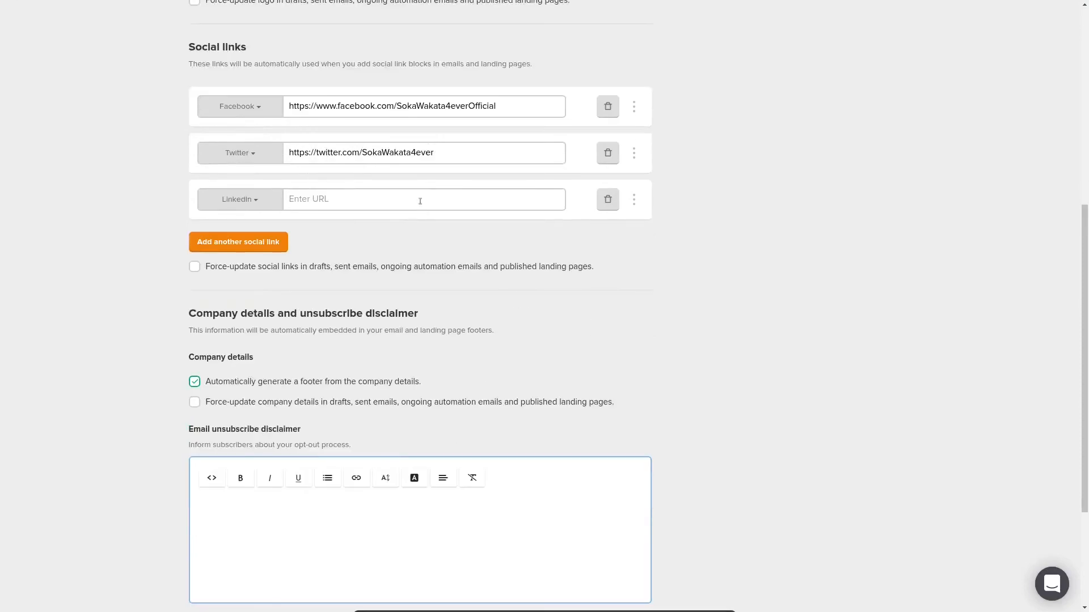
scroll(420, 201, "up", 7)
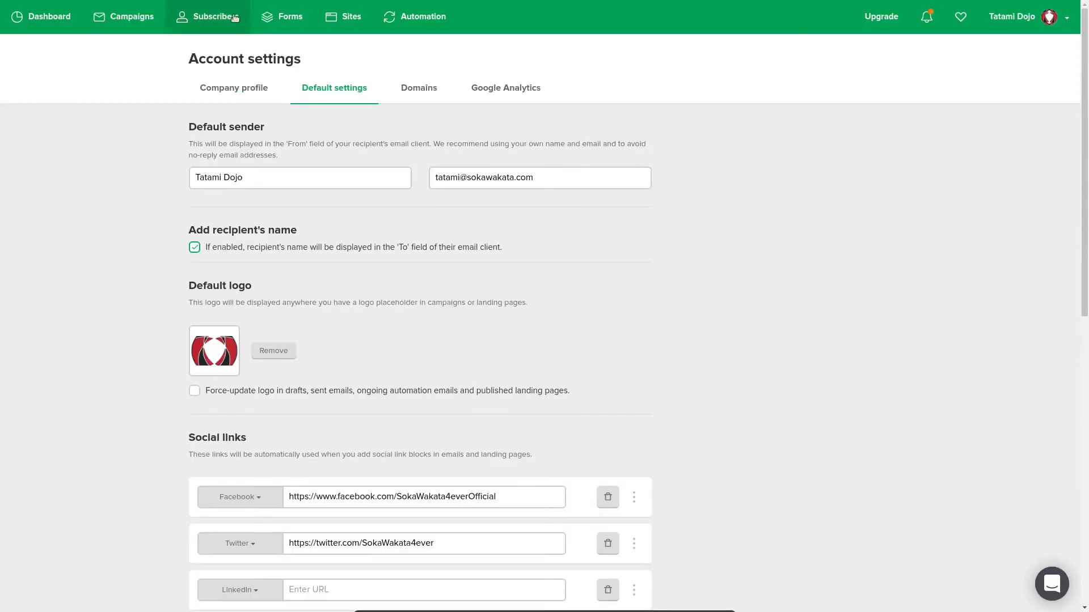
scroll(452, 351, "down", 7)
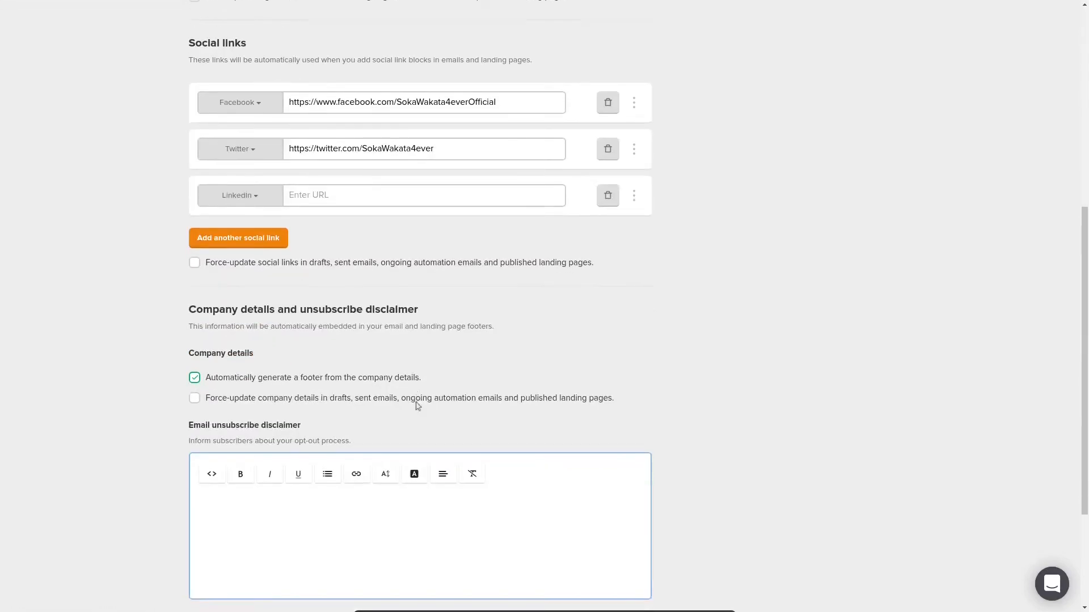
scroll(255, 372, "down", 3)
scroll(233, 382, "up", 7)
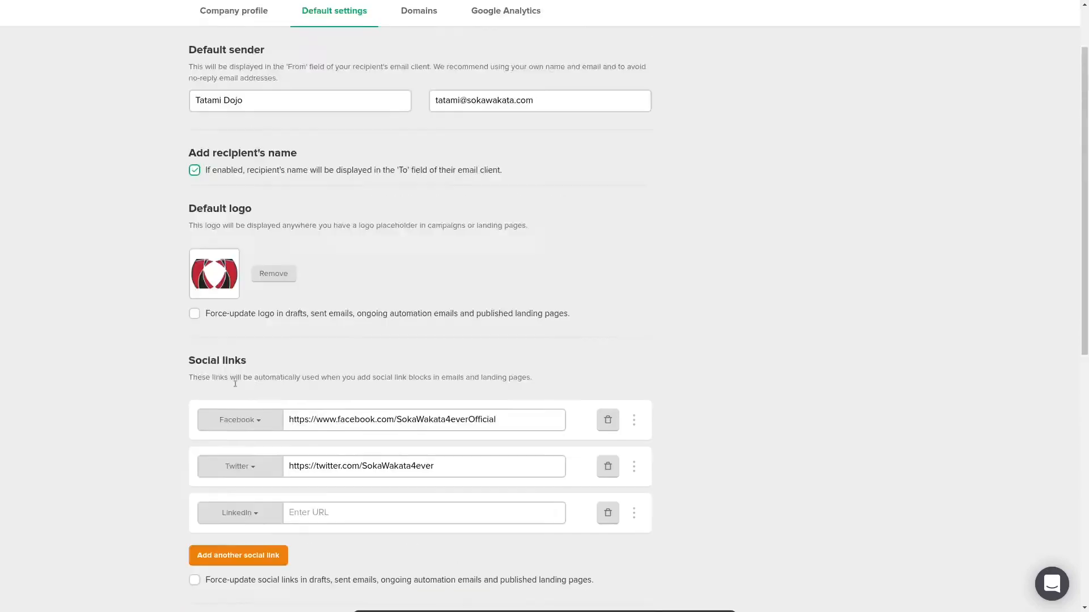
scroll(235, 384, "up", 2)
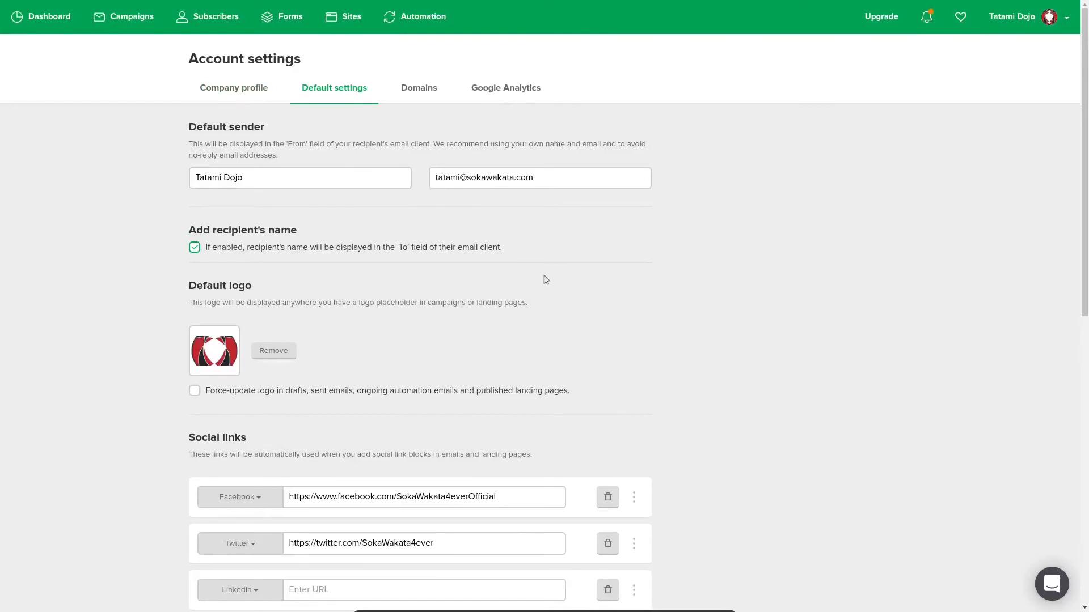
scroll(543, 280, "down", 6)
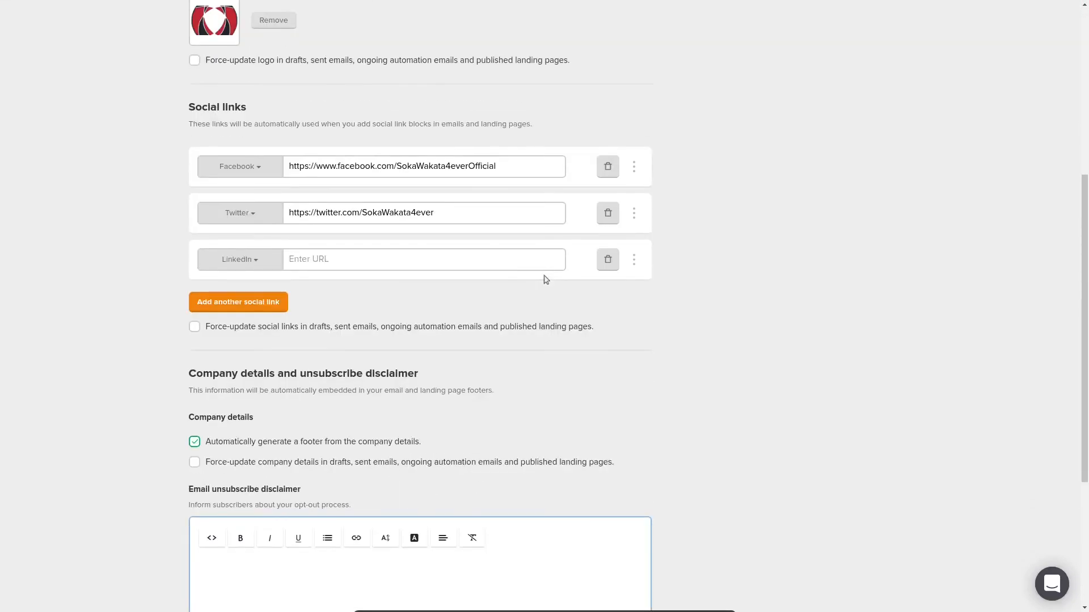
scroll(546, 280, "up", 9)
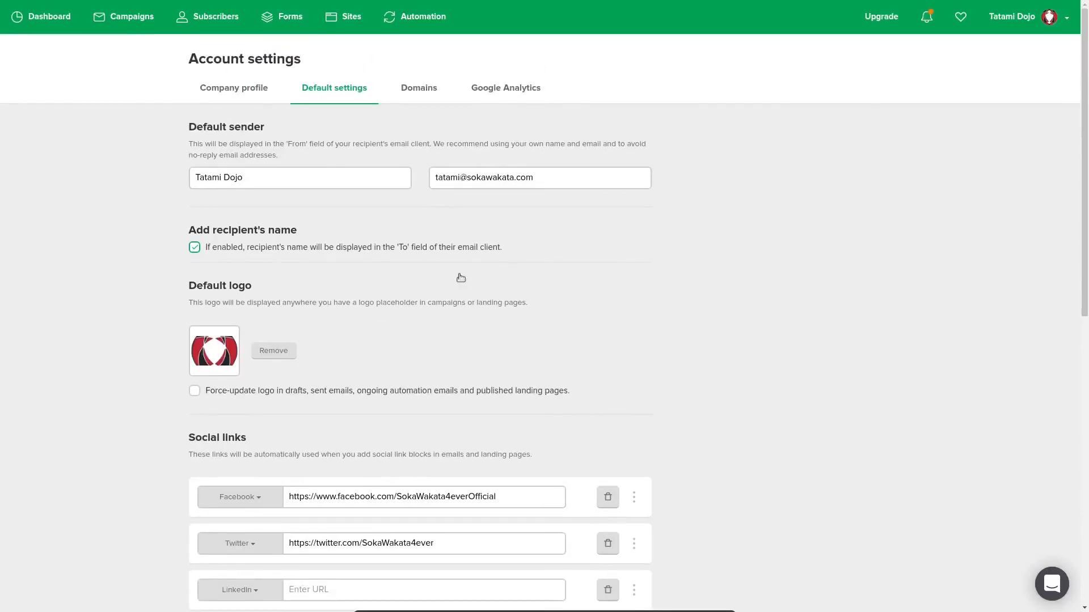
scroll(464, 306, "down", 5)
scroll(467, 339, "down", 7)
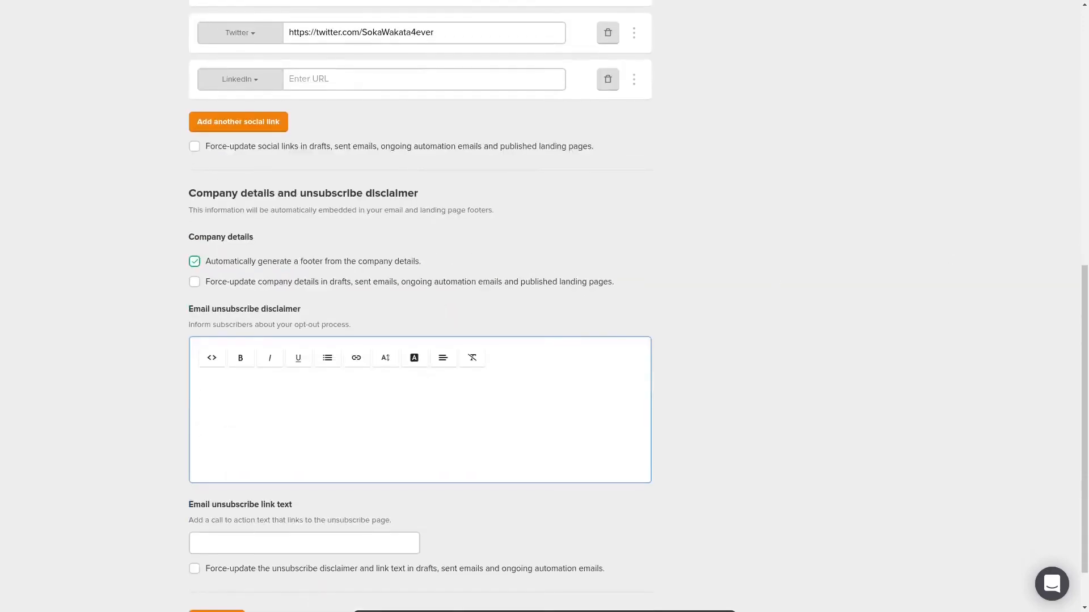
type("Merci de vous être abonné.e à notre lettre de nouvelles. Notre équipe s'efforcera de fournir des informations précieuses et utiles dans les domaines que vous avez spécifiés lors de votre inscription. Cependant, si vous décidez que vous ne souhaitez plus recevoir de lettre de nouvelles de notre part, vous pouvez vous désinscrire en cliquant sur le ci-après.")
scroll(195, 444, "down", 1)
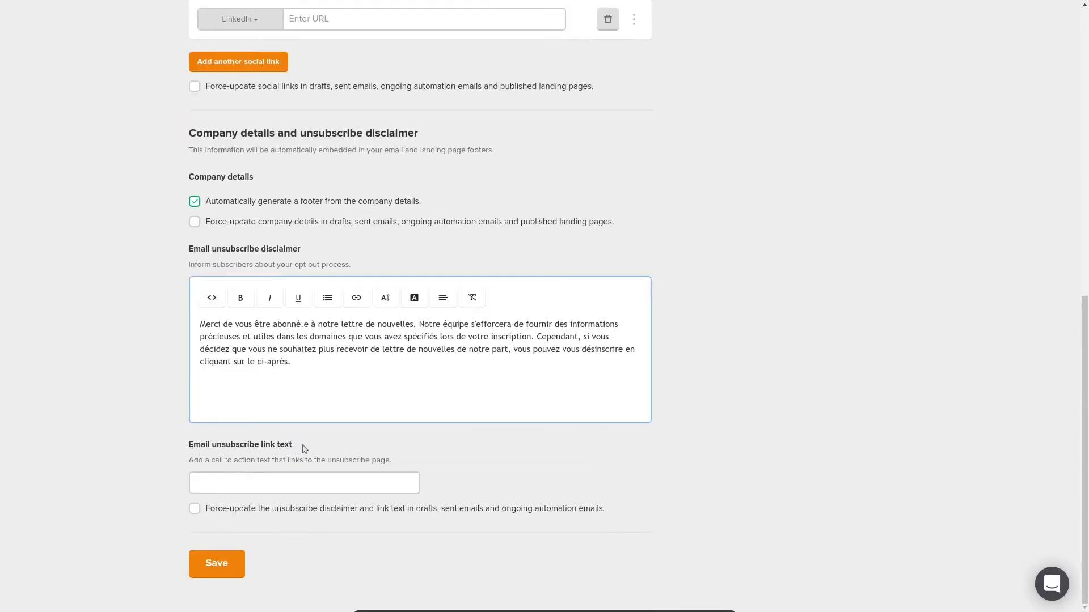
Set the email unsubscribe link text to "Se désinscrire" and save the default settings
left_click(279, 488)
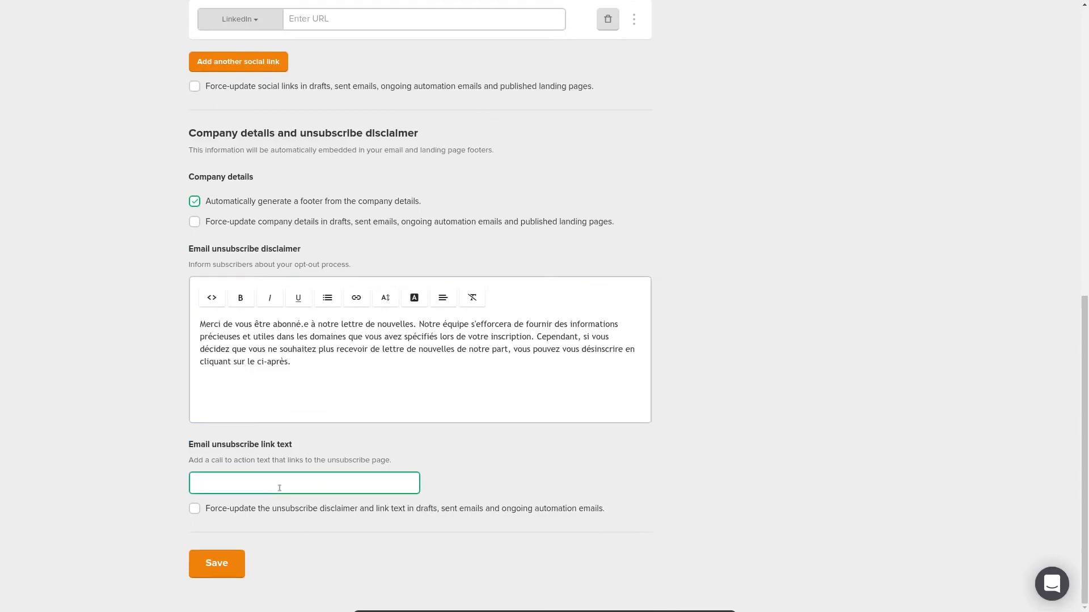
type("Se désinscrire")
scroll(320, 435, "up", 9)
scroll(319, 432, "up", 2)
scroll(318, 430, "down", 8)
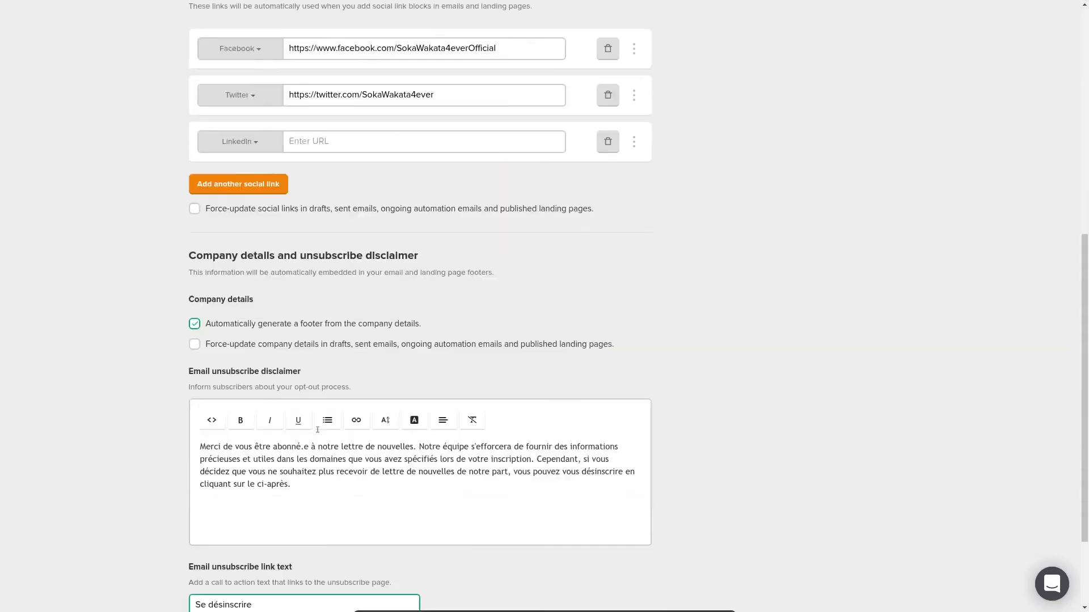
scroll(318, 430, "down", 3)
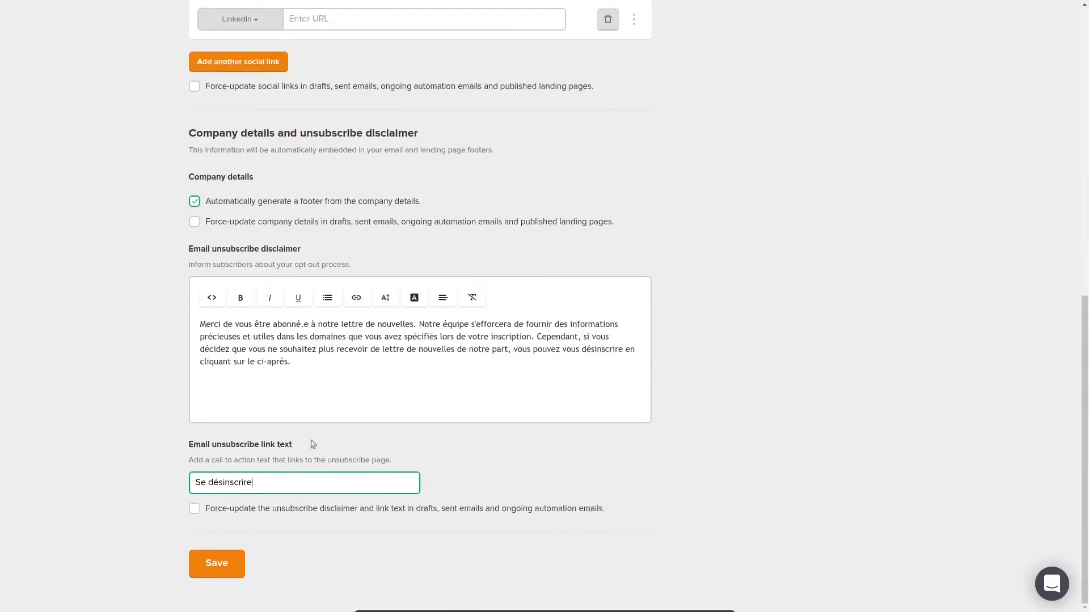
left_click(218, 572)
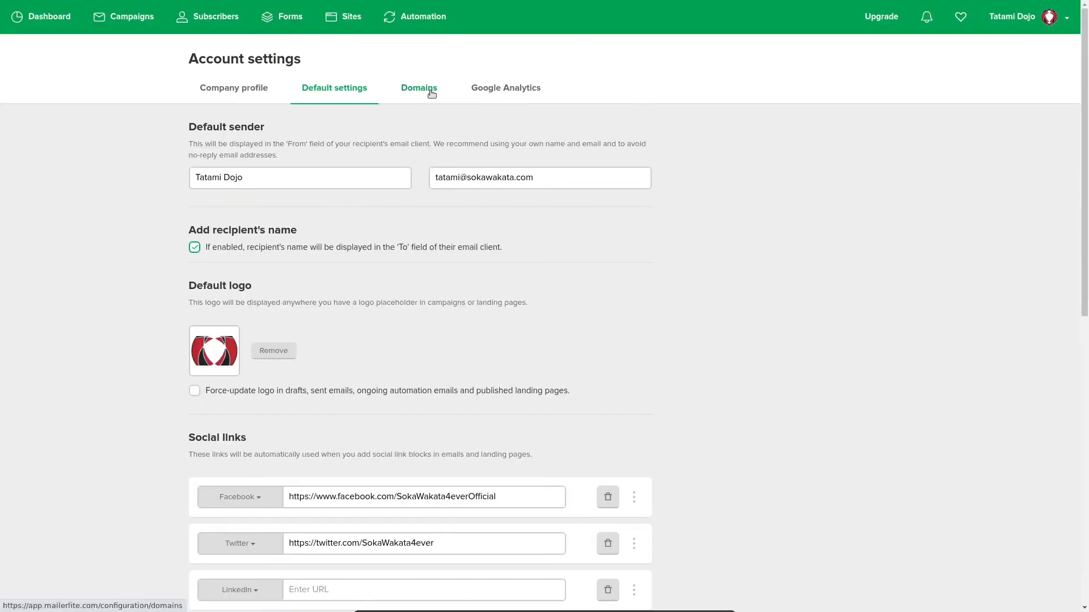
Open the domain settings of the account
left_click(424, 92)
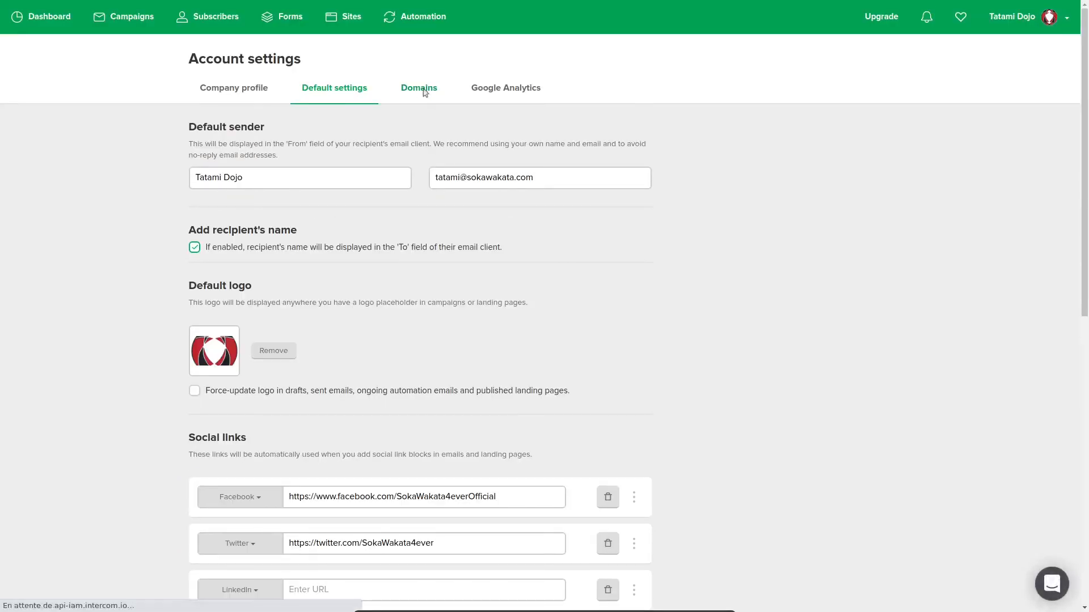